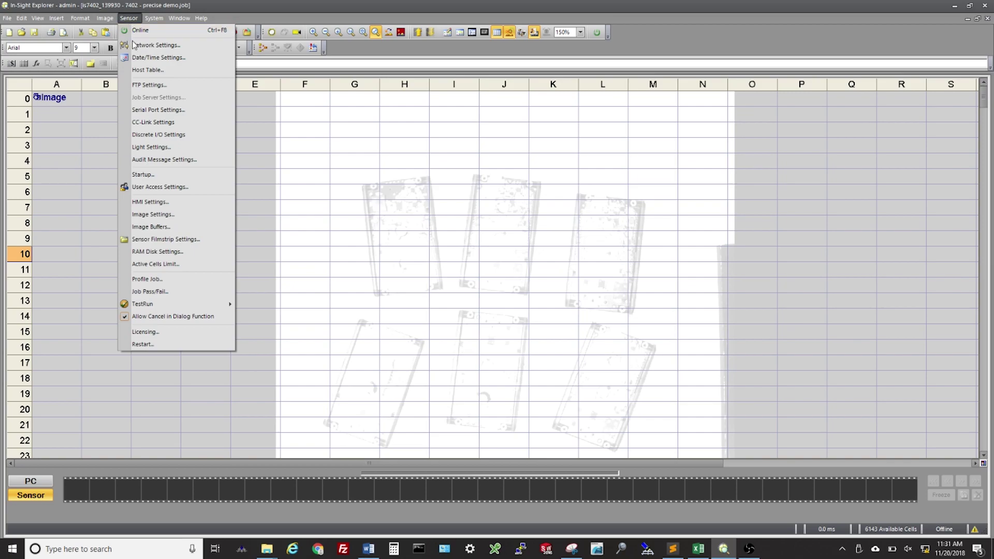
Enable the camera's Modbus TCP Server (4 max connections, 120 idle timeout) in Network Settings.
{"action": "left_click", "coordinate": [156, 45]}
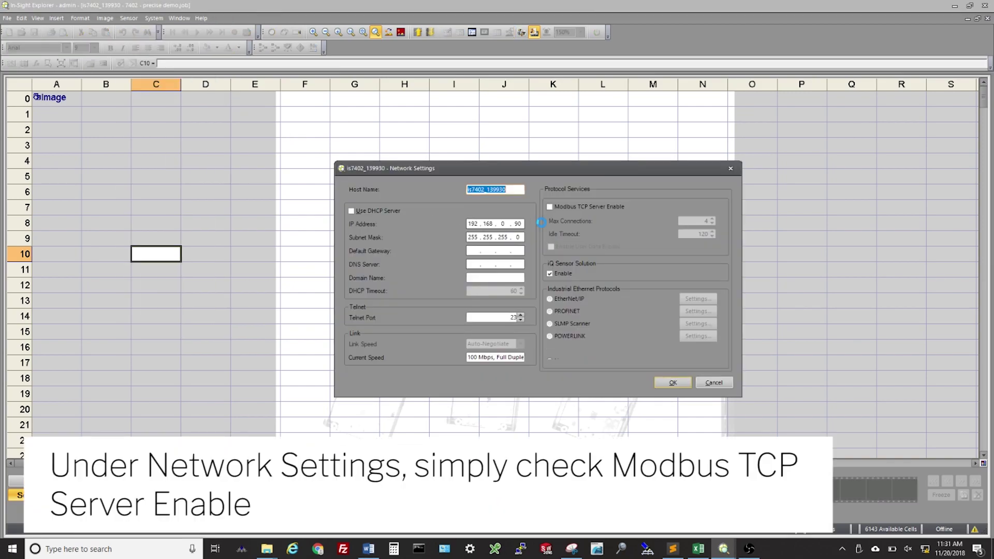
{"action": "left_click", "coordinate": [549, 206]}
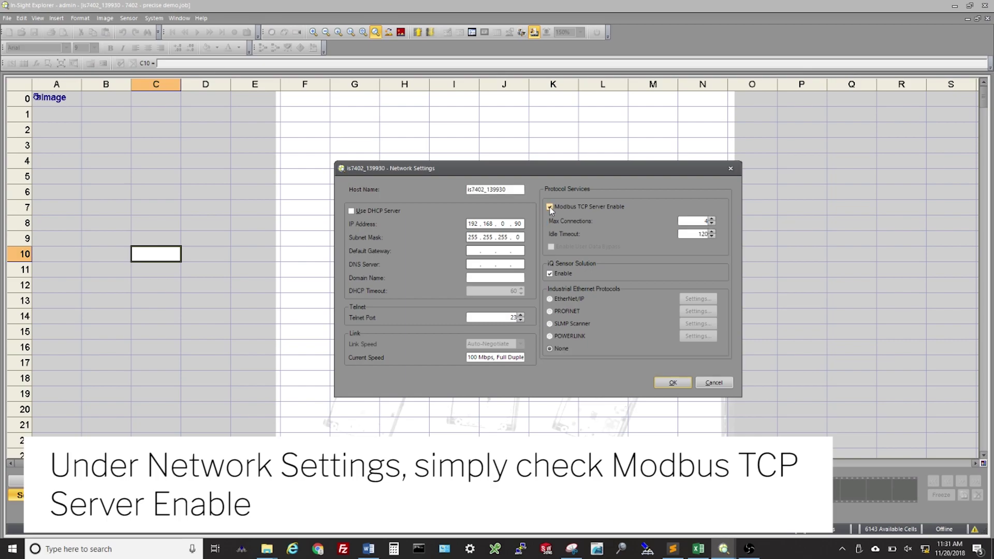
{"action": "left_click", "coordinate": [672, 383]}
{"action": "left_click", "coordinate": [53, 97]}
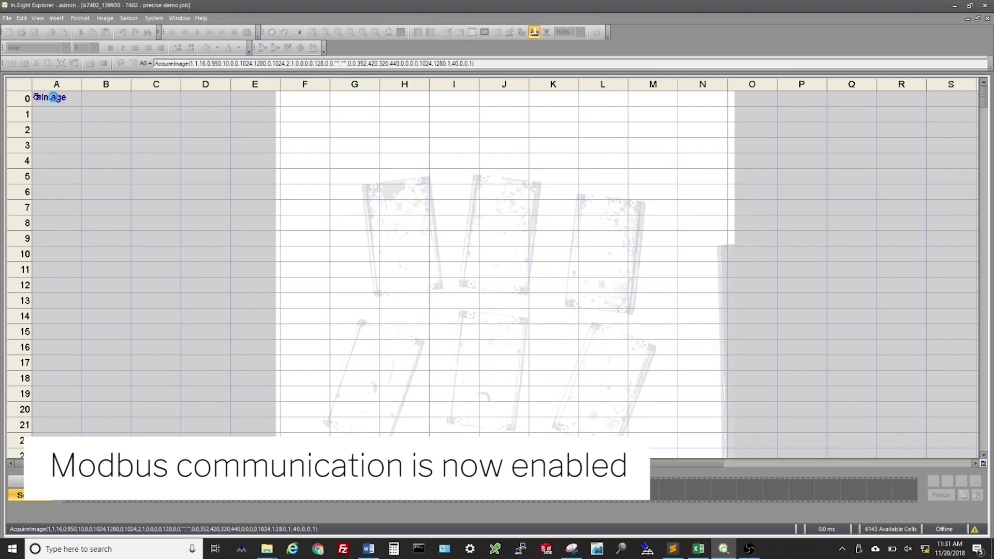
Lower the AcquireImage exposure in cell A0 from 16 to 14 ms.
{"action": "double_click", "coordinate": [55, 97]}
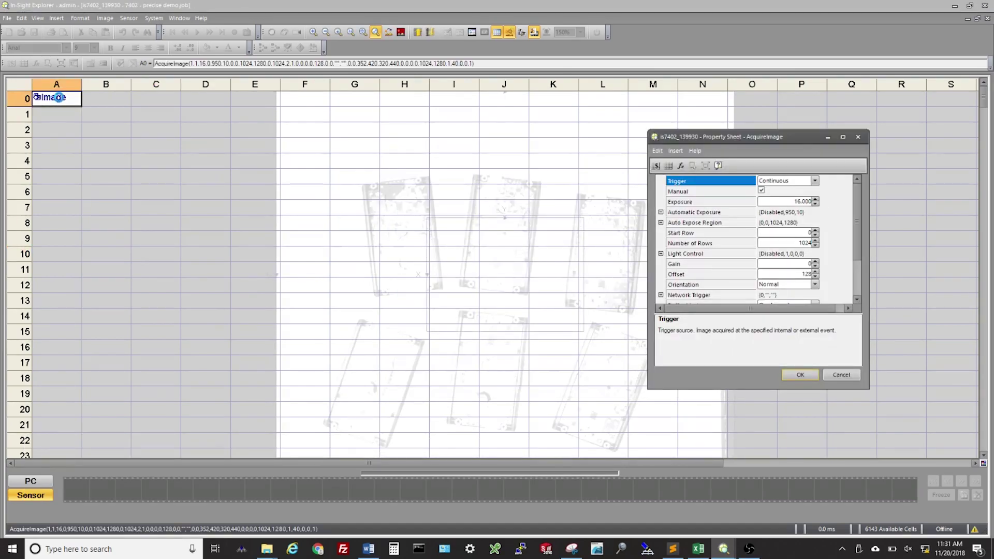
{"action": "left_click", "coordinate": [815, 203]}
{"action": "double_click", "coordinate": [816, 204]}
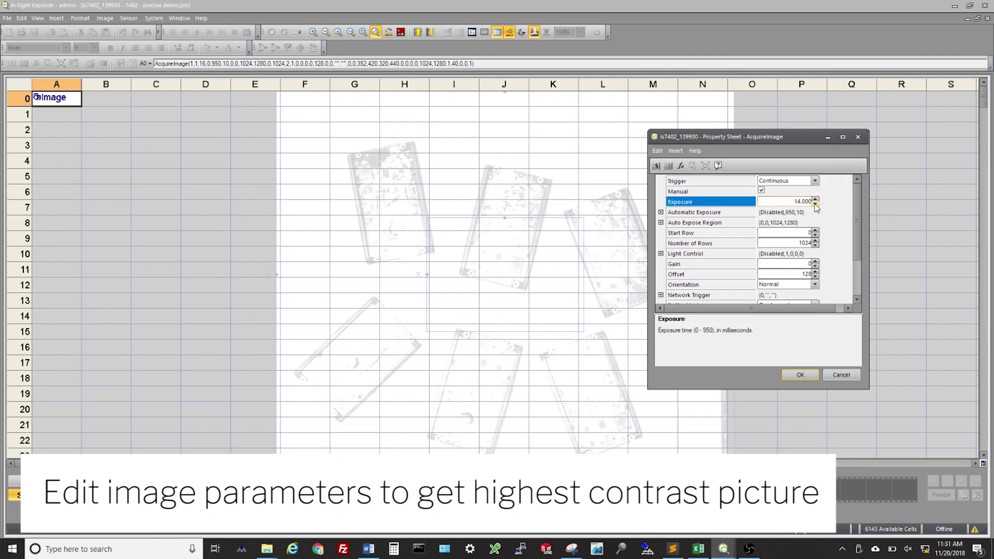
{"action": "left_click", "coordinate": [800, 375]}
{"action": "left_click", "coordinate": [37, 18]}
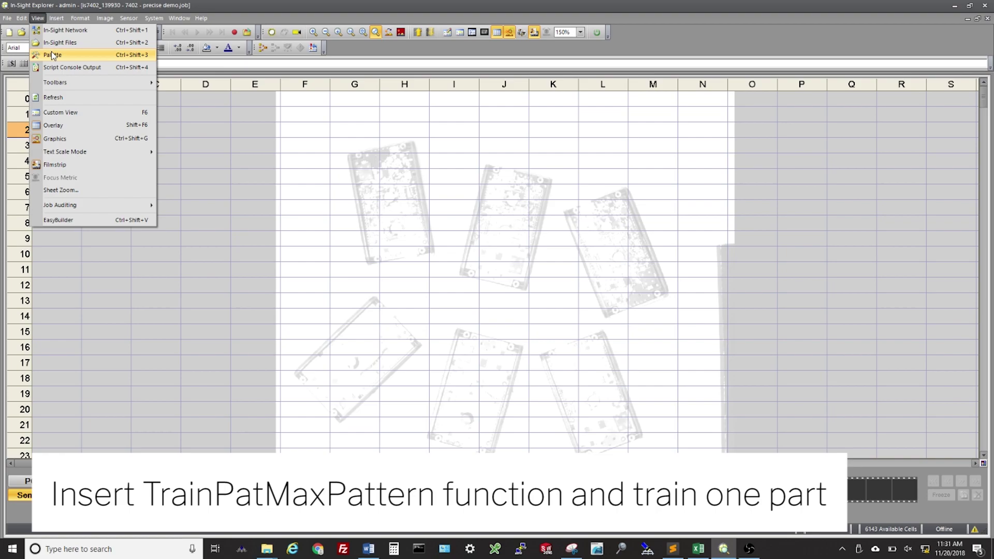
Insert a TrainPatMaxPattern function from the Pattern Match palette into cell A2.
{"action": "left_click", "coordinate": [53, 55]}
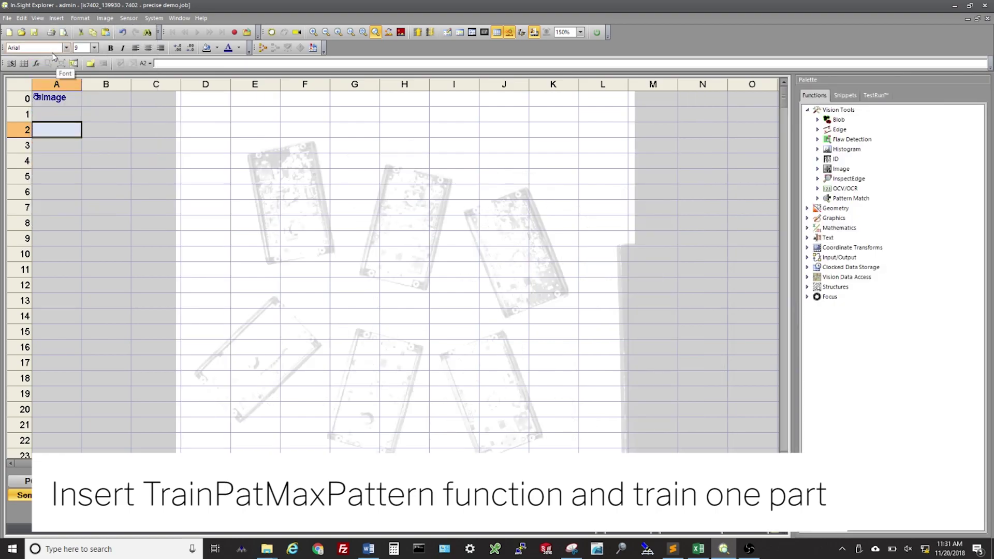
{"action": "left_click", "coordinate": [818, 199]}
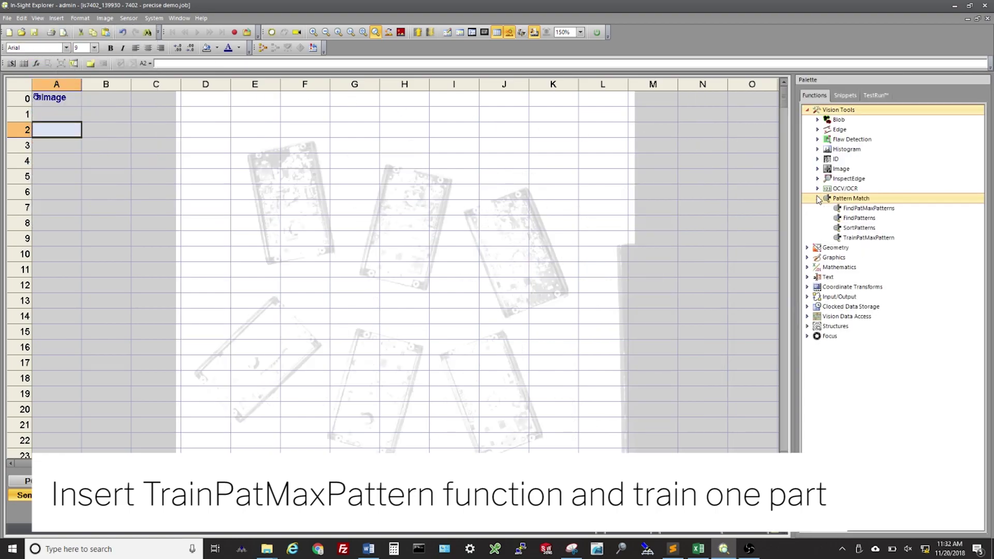
{"action": "left_click", "coordinate": [841, 239]}
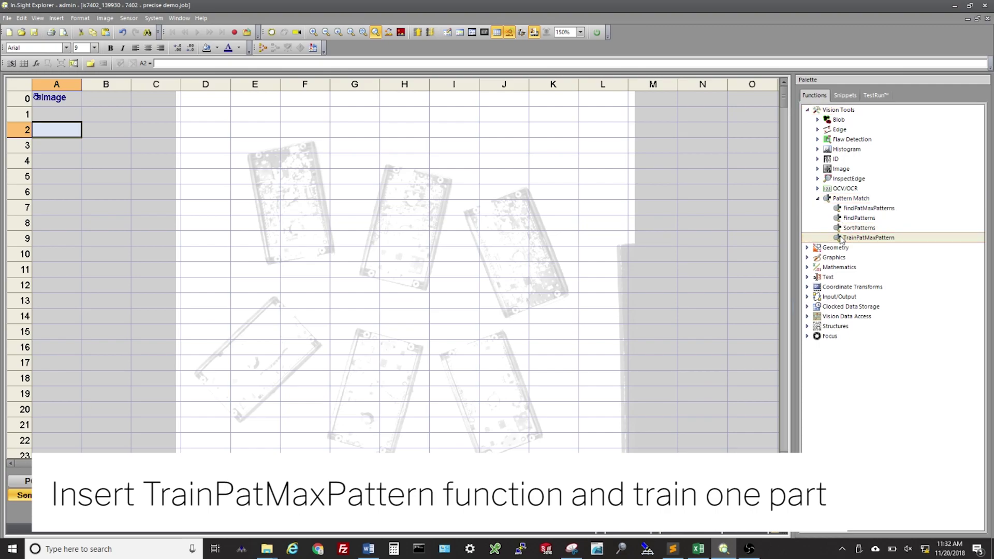
{"action": "double_click", "coordinate": [841, 239]}
Fit the pattern region around one rotated part and train it with PatQuick.
{"action": "left_click", "coordinate": [673, 203]}
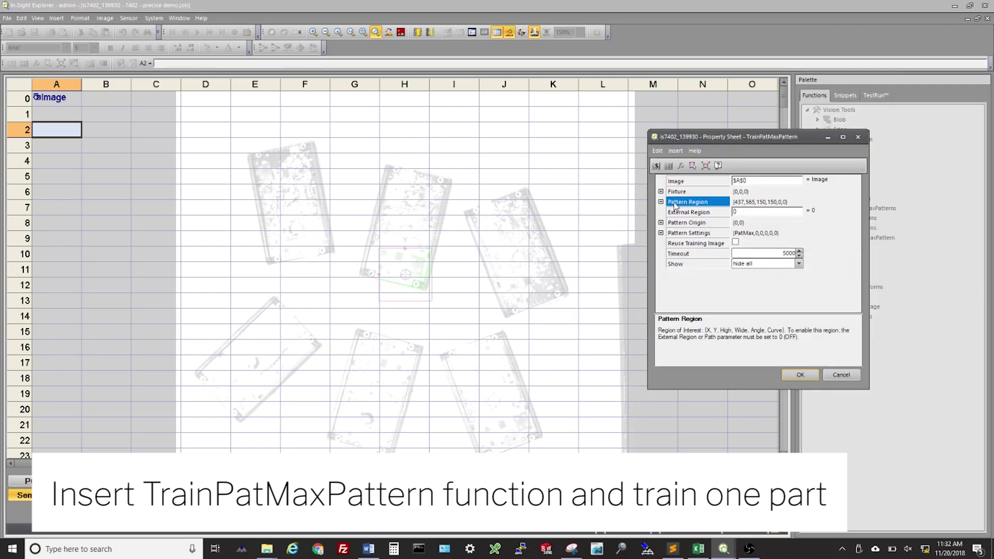
{"action": "double_click", "coordinate": [674, 203]}
{"action": "left_click_drag", "start_coordinate": [399, 269], "coordinate": [372, 384]}
{"action": "left_click_drag", "start_coordinate": [382, 357], "coordinate": [423, 355]}
{"action": "left_click_drag", "start_coordinate": [363, 378], "coordinate": [341, 441]}
{"action": "double_click", "coordinate": [348, 379]}
{"action": "left_click", "coordinate": [799, 243]}
{"action": "left_click", "coordinate": [770, 264]}
{"action": "left_click", "coordinate": [800, 374]}
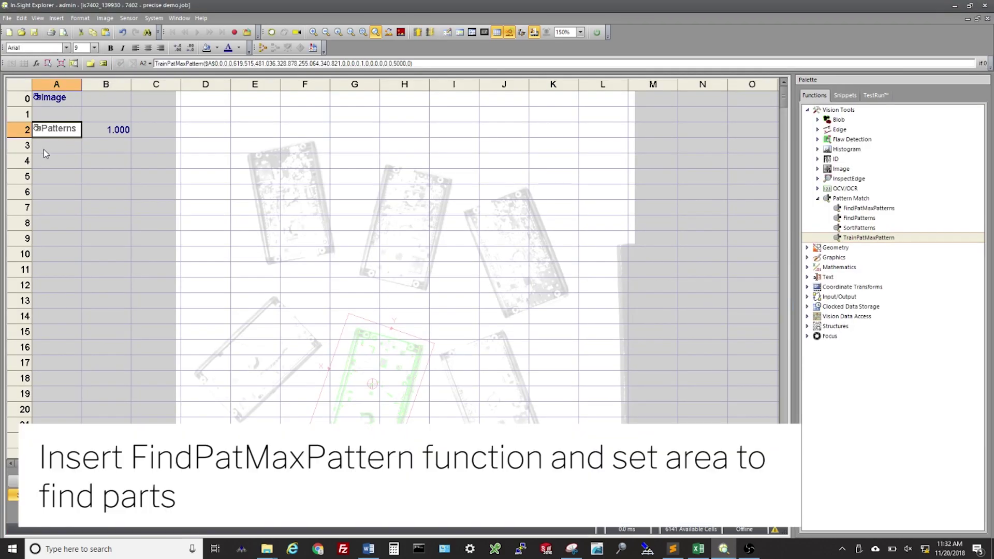
Insert FindPatMaxPatterns into cell A4 with its find region covering the whole image.
{"action": "left_click", "coordinate": [47, 155]}
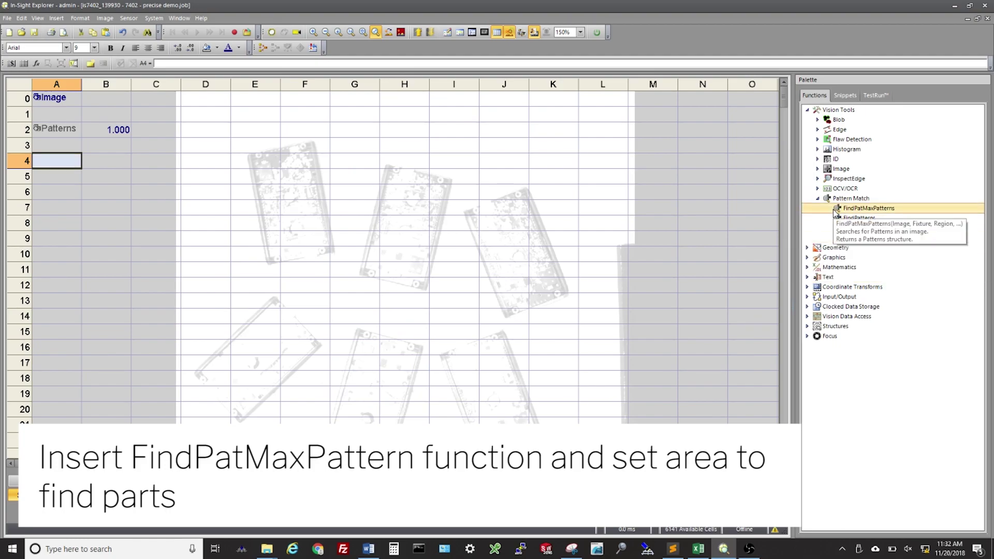
{"action": "double_click", "coordinate": [835, 209]}
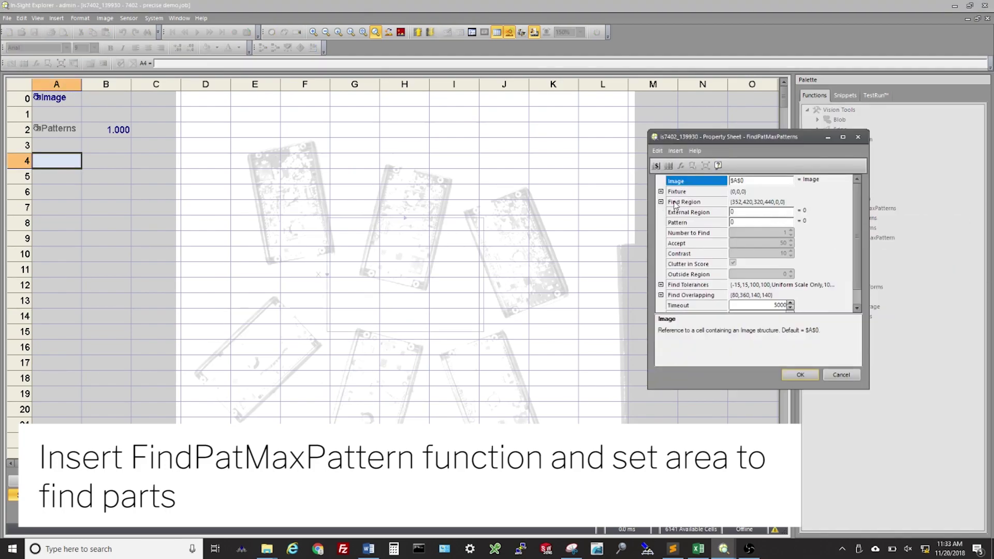
{"action": "double_click", "coordinate": [673, 203]}
{"action": "left_click_drag", "start_coordinate": [317, 212], "coordinate": [164, 91]}
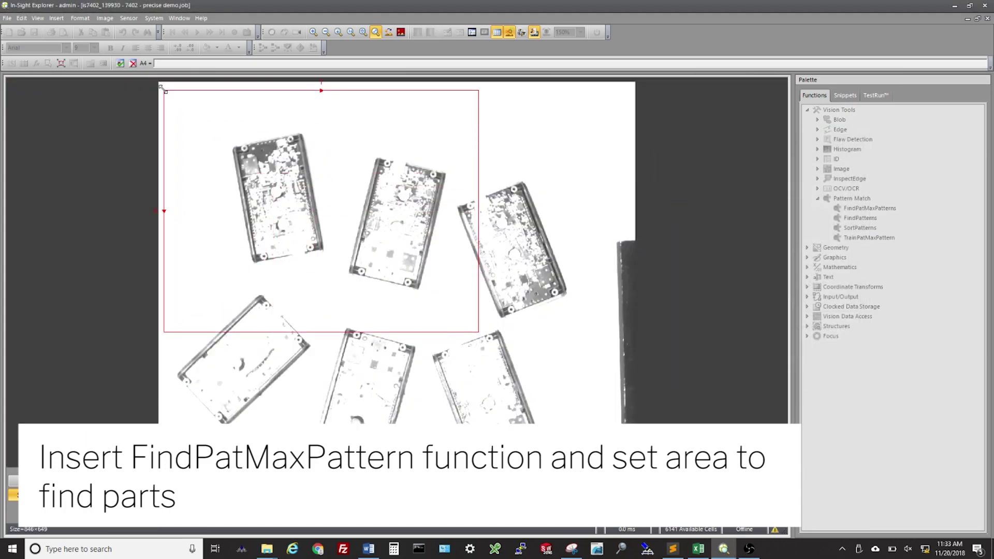
{"action": "left_click_drag", "start_coordinate": [478, 332], "coordinate": [616, 461]}
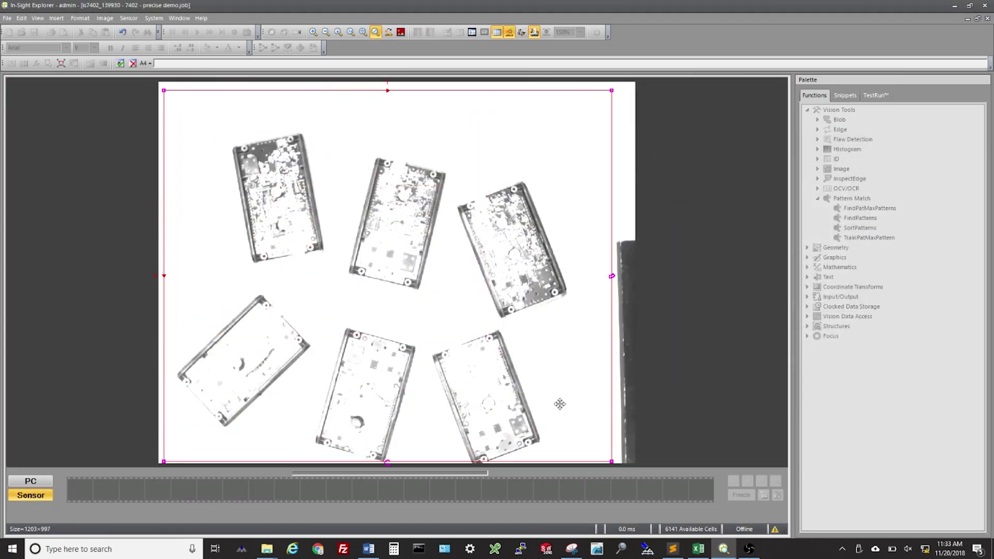
{"action": "key", "text": "Return"}
Set the search pattern to $A$2, angles -180 to 180, and Number to Find 6.
{"action": "left_click", "coordinate": [679, 223]}
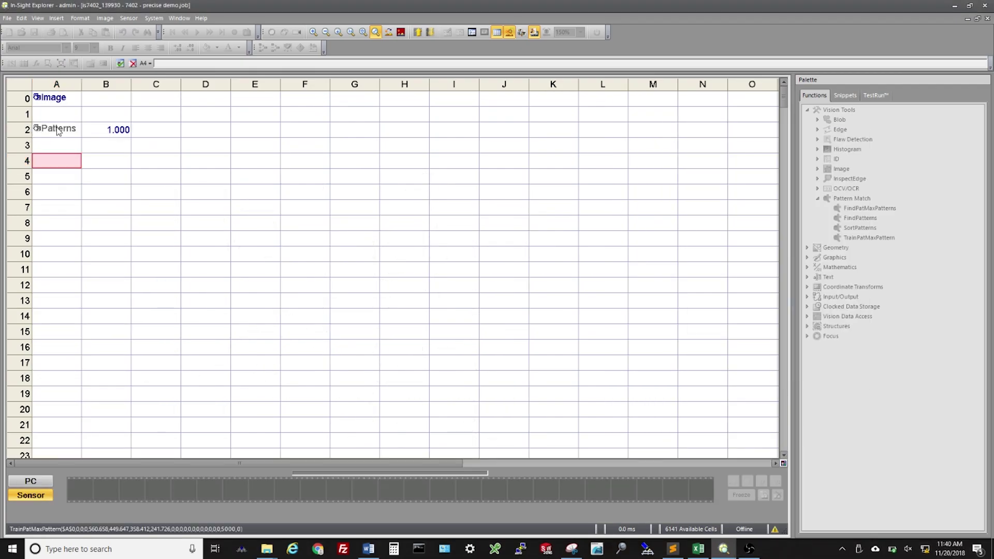
{"action": "left_click", "coordinate": [58, 131]}
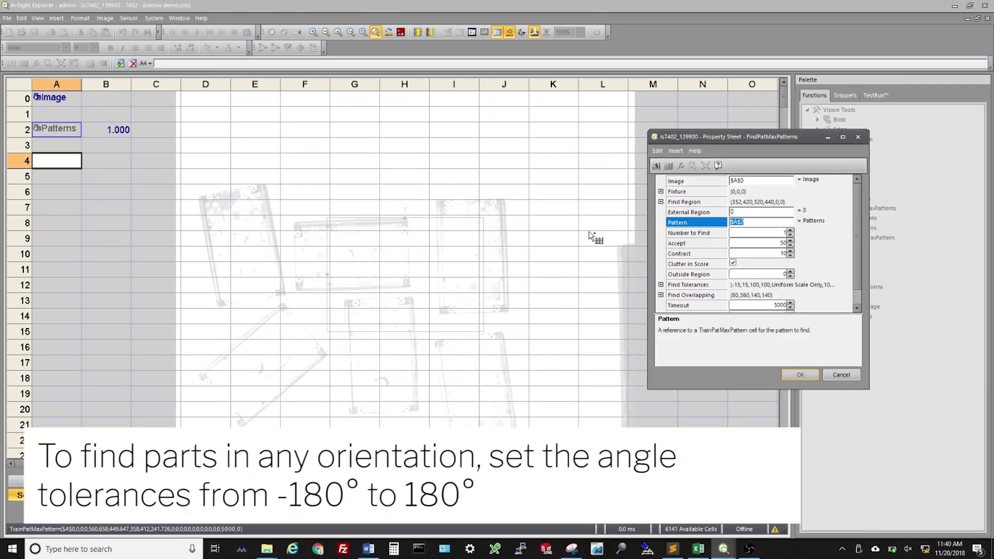
{"action": "left_click", "coordinate": [689, 202]}
{"action": "left_click", "coordinate": [661, 285]}
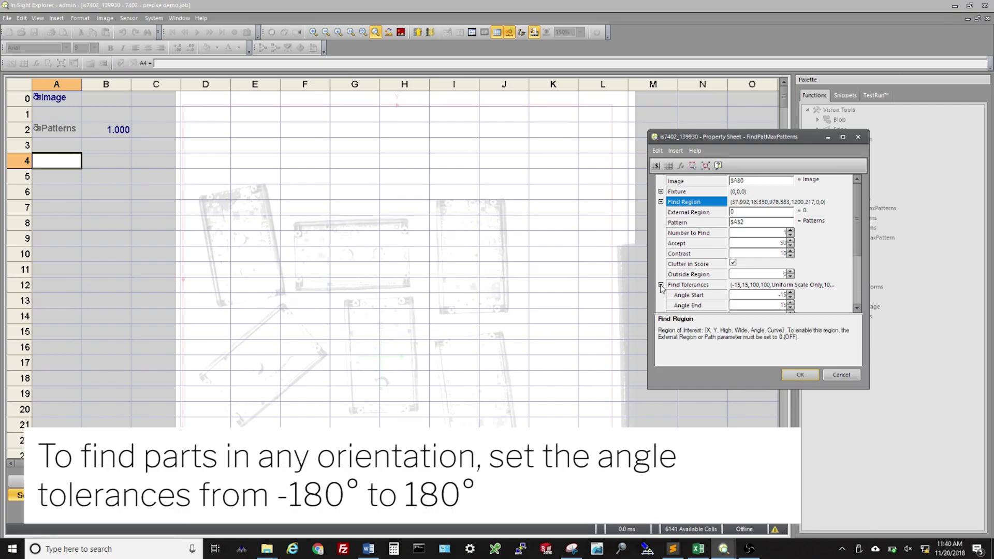
{"action": "left_click", "coordinate": [751, 294]}
{"action": "type", "text": "-1"}
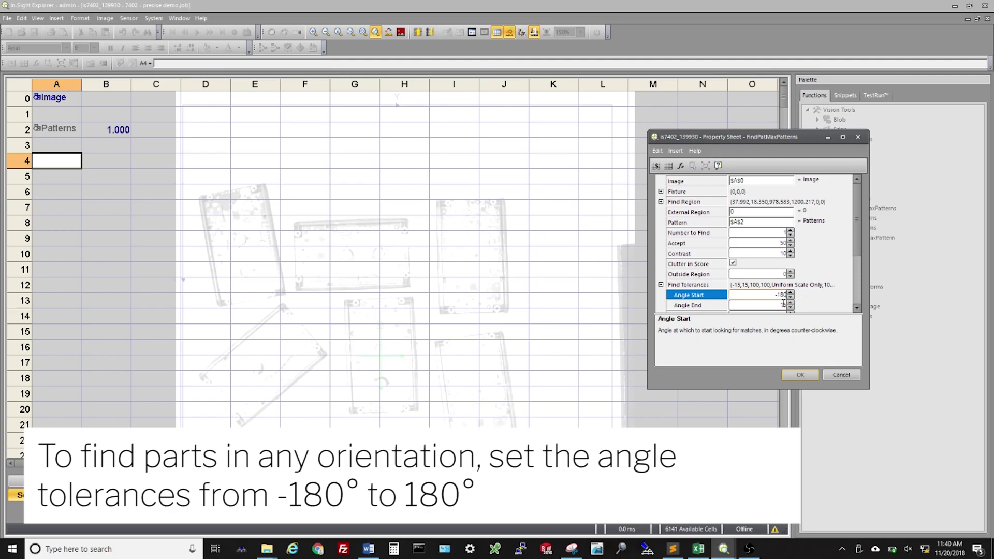
{"action": "left_click", "coordinate": [775, 306]}
{"action": "type", "text": "180"}
{"action": "left_click", "coordinate": [790, 233]}
{"action": "left_click", "coordinate": [789, 231]}
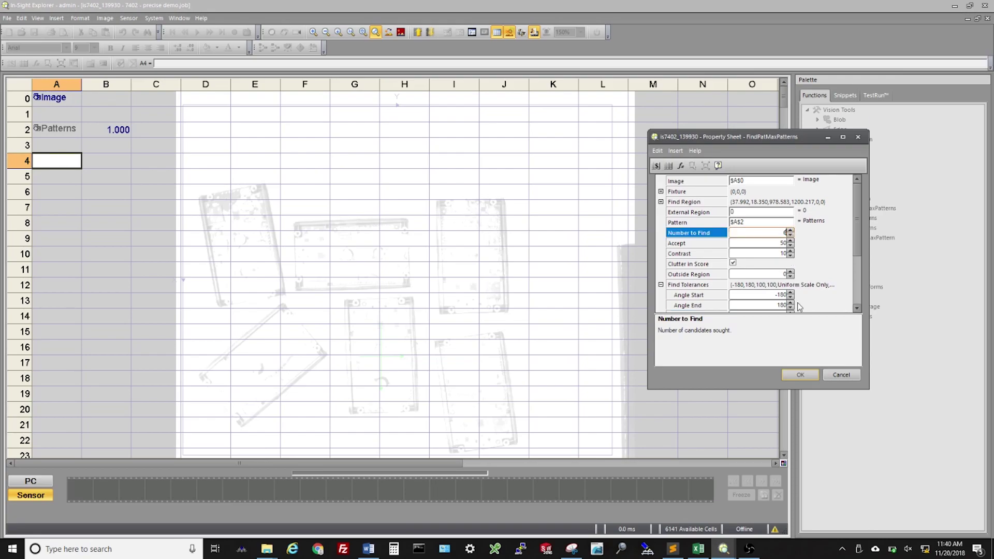
{"action": "left_click", "coordinate": [797, 372]}
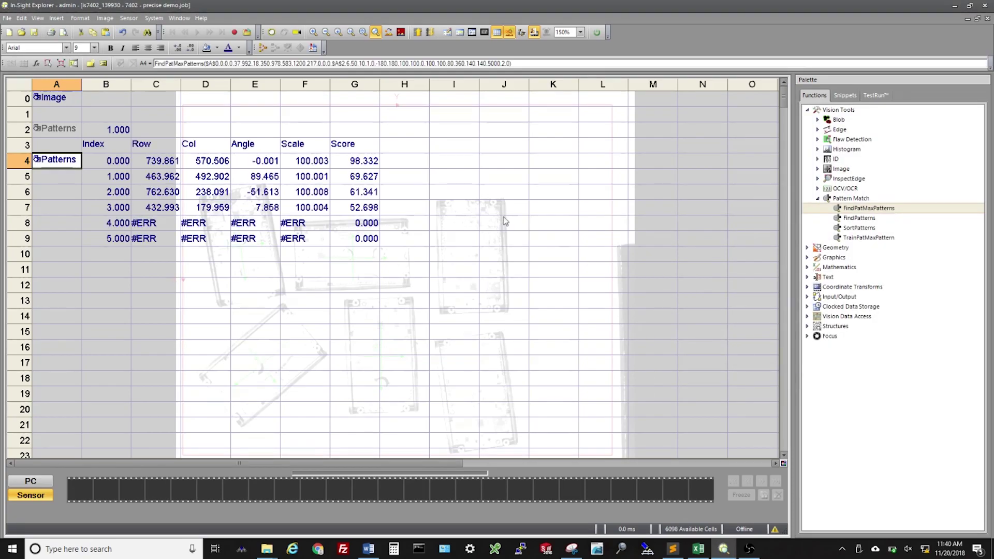
Check the found parts, then lower the A4 search's Accept threshold from 50 to 40.
{"action": "left_click", "coordinate": [497, 32]}
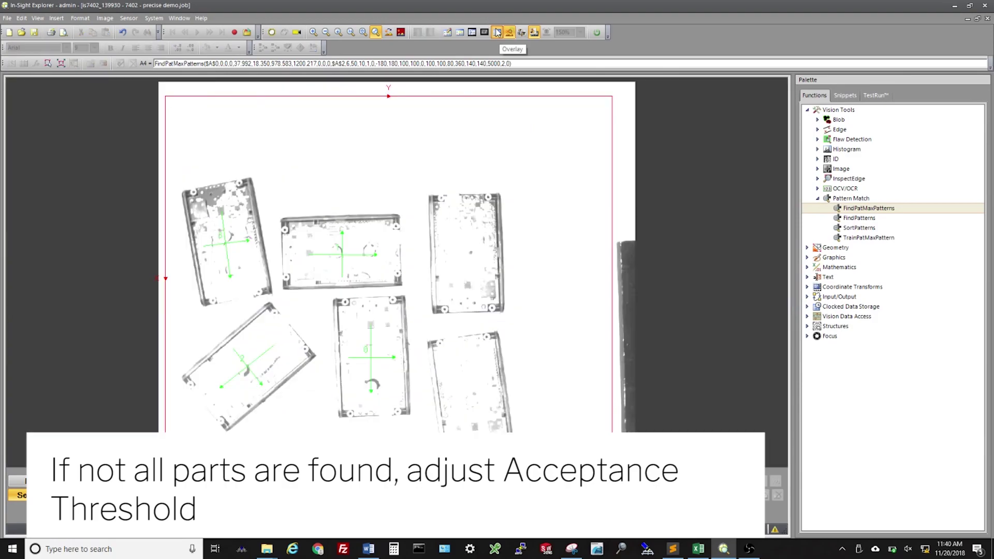
{"action": "left_click", "coordinate": [497, 32]}
{"action": "double_click", "coordinate": [45, 159]}
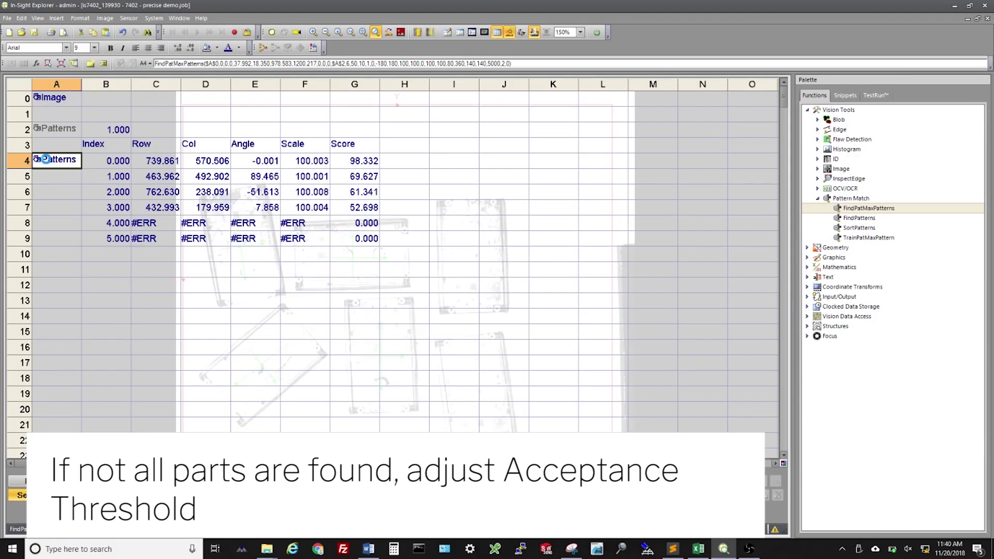
{"action": "left_click", "coordinate": [776, 244]}
{"action": "left_click_drag", "start_coordinate": [775, 243], "coordinate": [784, 244]}
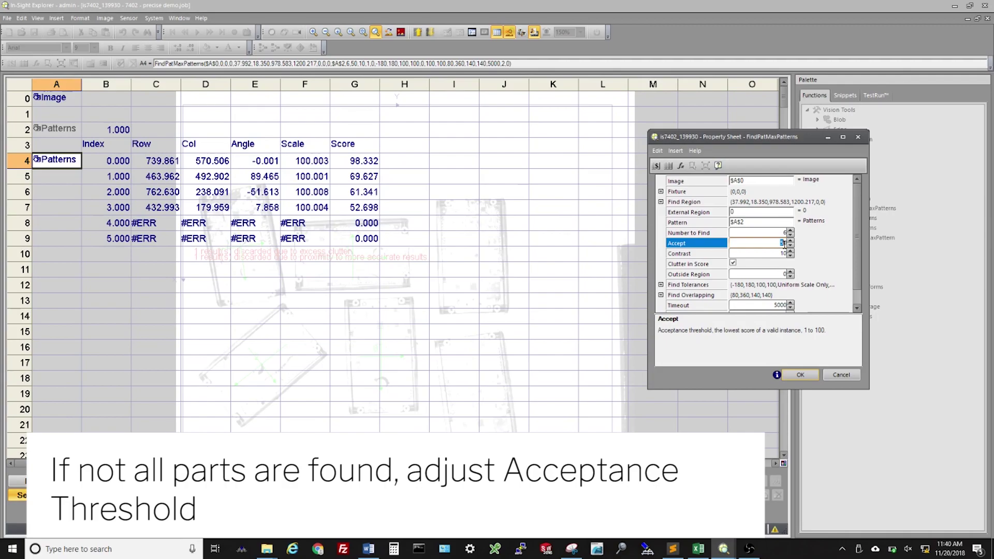
{"action": "type", "text": "40"}
{"action": "key", "text": "ctrl+z"}
{"action": "left_click", "coordinate": [770, 233]}
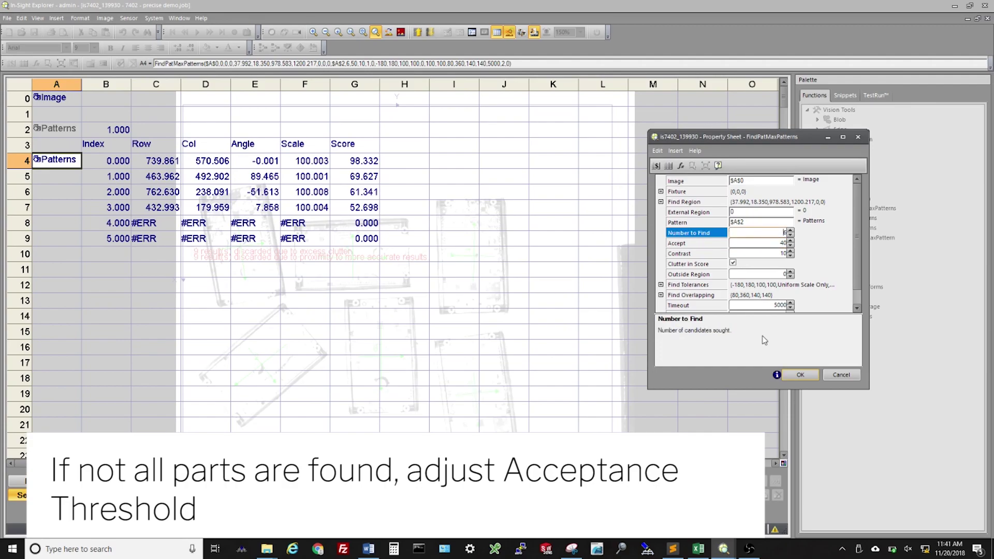
{"action": "left_click", "coordinate": [800, 375]}
{"action": "left_click", "coordinate": [497, 32]}
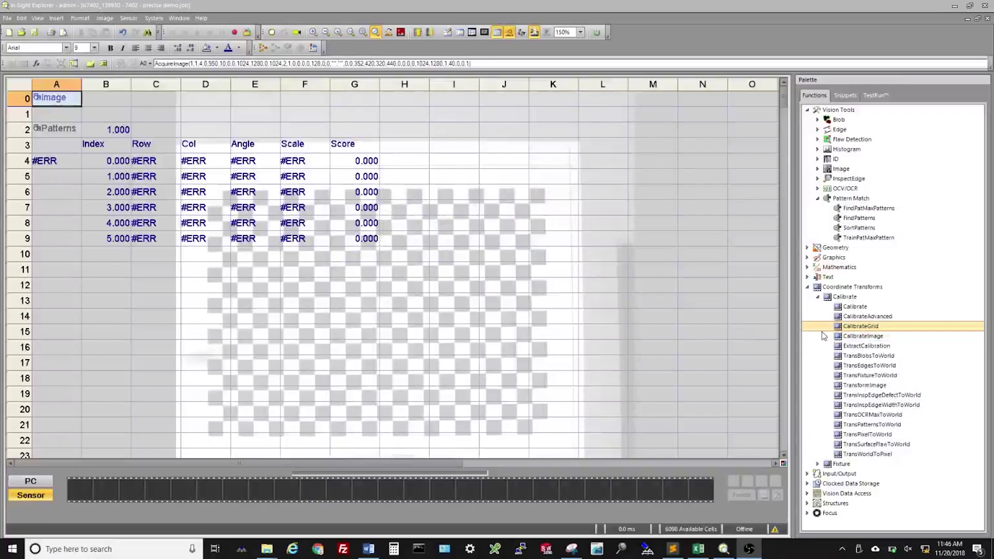
Add a CalibrateGrid function using a checkerboard without fiducial, previewing and closing the printable grid.
{"action": "left_click_drag", "start_coordinate": [824, 334], "coordinate": [72, 273]}
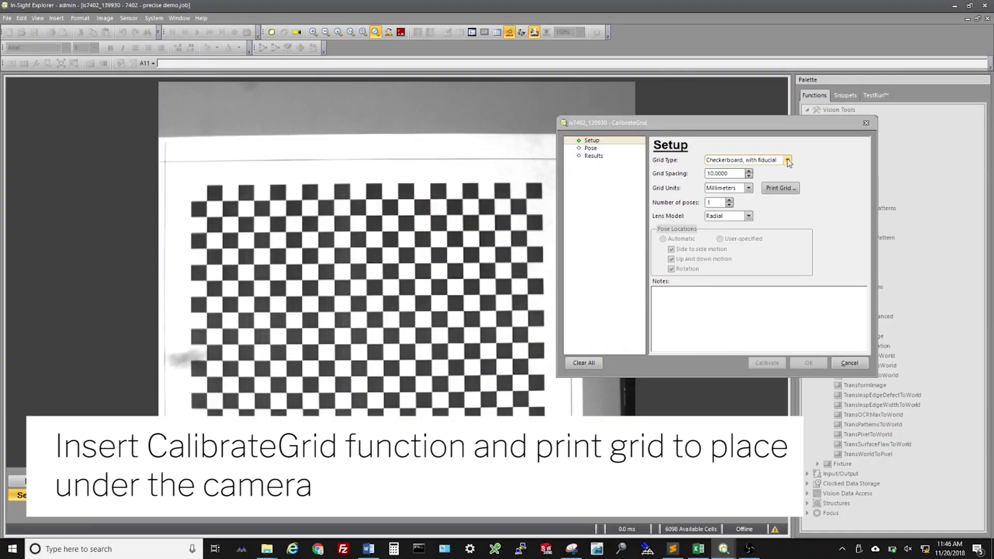
{"action": "left_click", "coordinate": [786, 162]}
{"action": "left_click", "coordinate": [751, 179]}
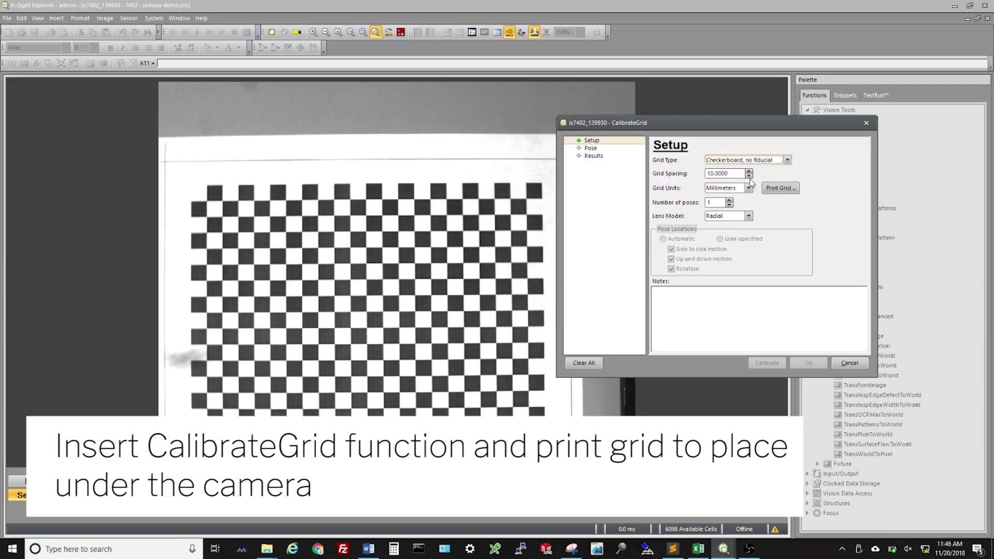
{"action": "left_click", "coordinate": [784, 190]}
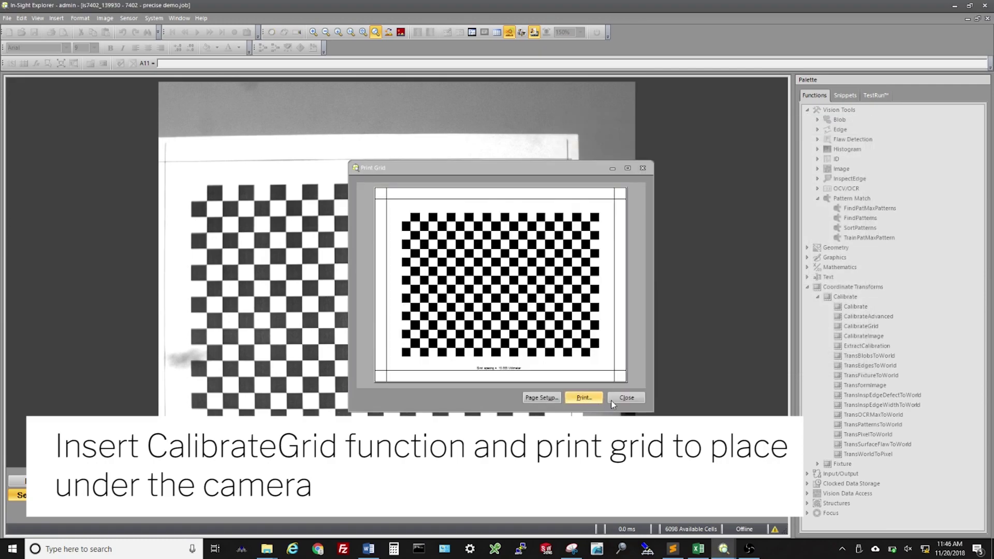
{"action": "left_click", "coordinate": [639, 402]}
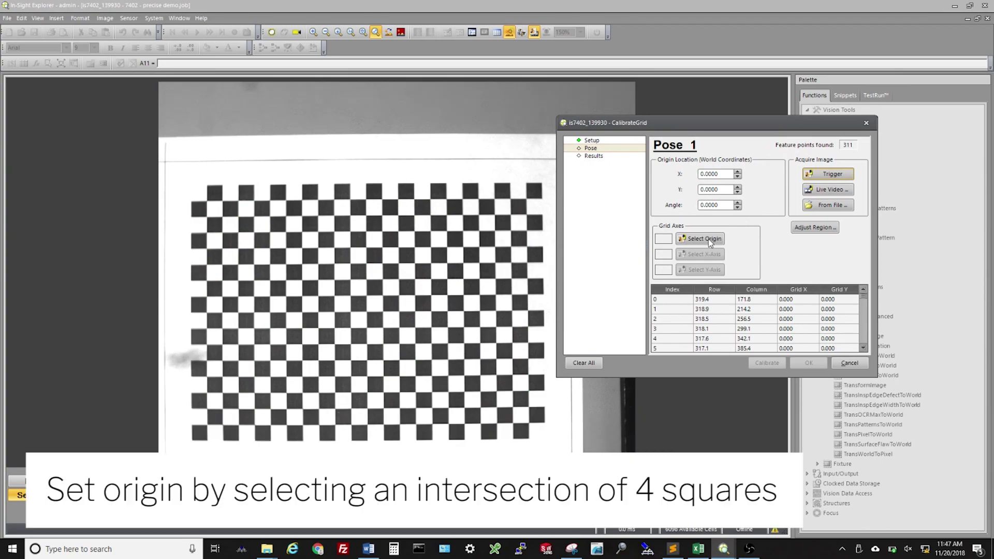
Pick the origin, X-axis and Y-axis points on checkerboard intersections.
{"action": "left_click", "coordinate": [710, 240]}
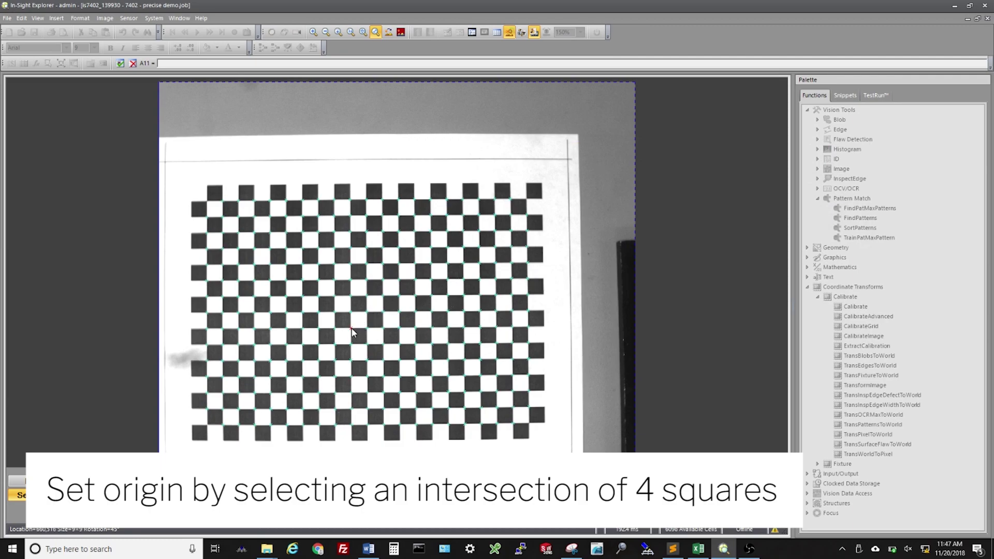
{"action": "left_click", "coordinate": [351, 328]}
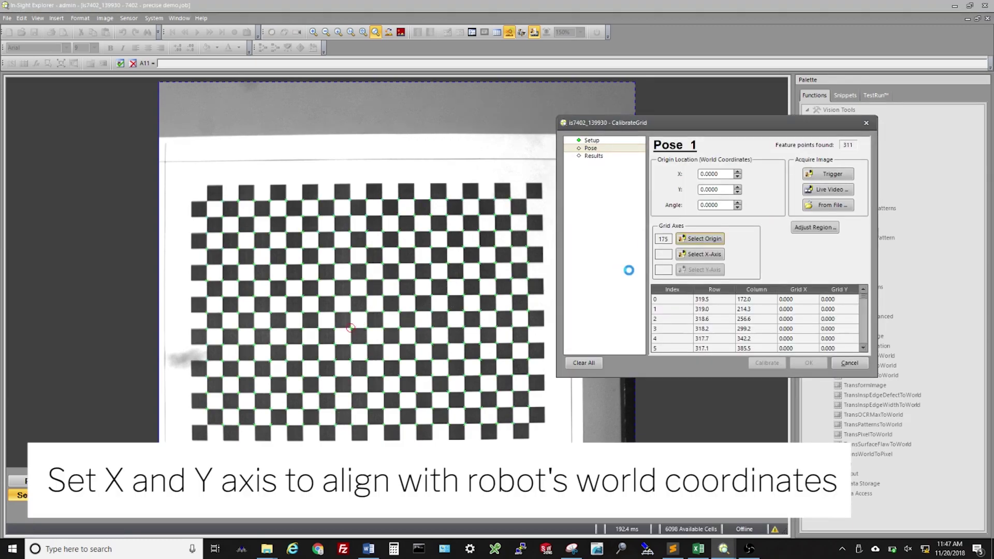
{"action": "left_click", "coordinate": [699, 256]}
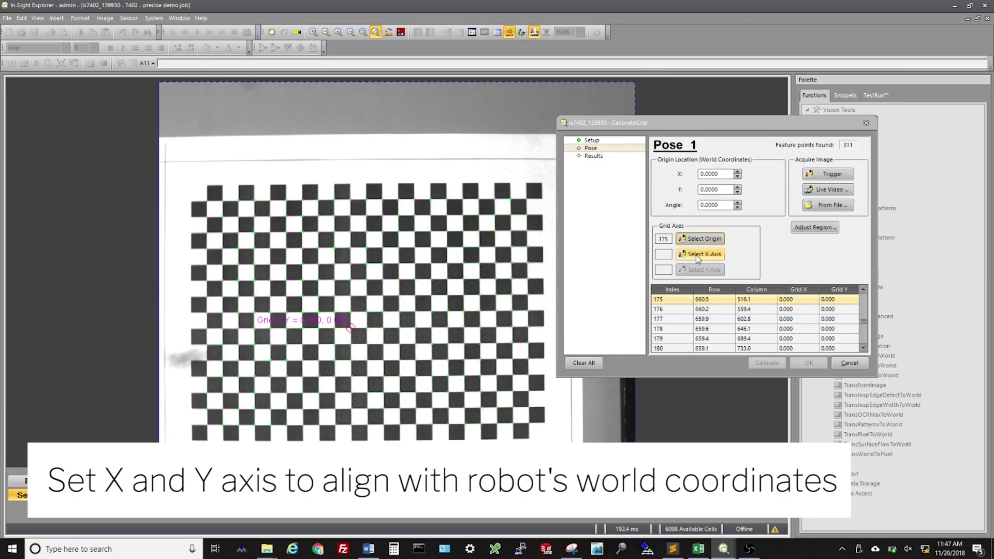
{"action": "left_click", "coordinate": [697, 255]}
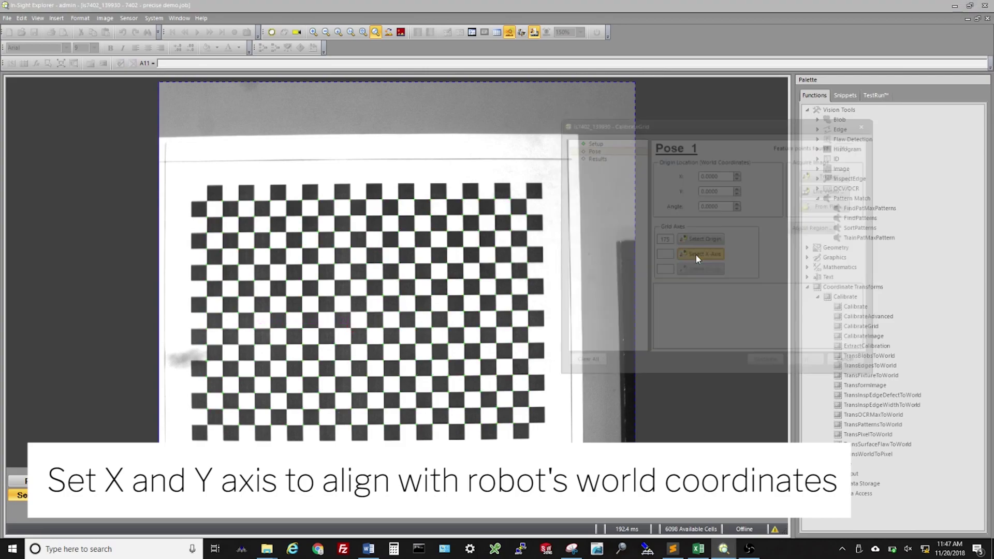
{"action": "left_click", "coordinate": [352, 345]}
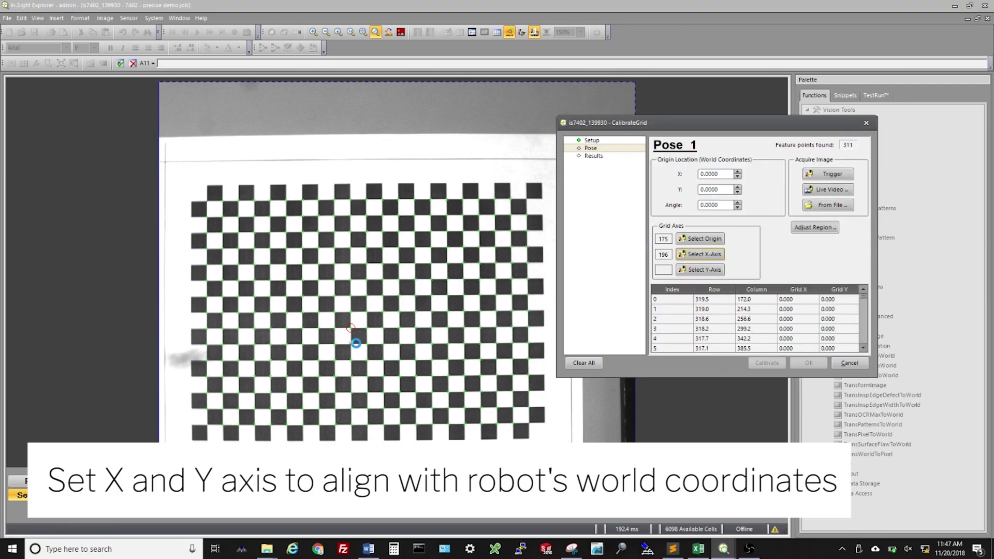
{"action": "left_click", "coordinate": [696, 273]}
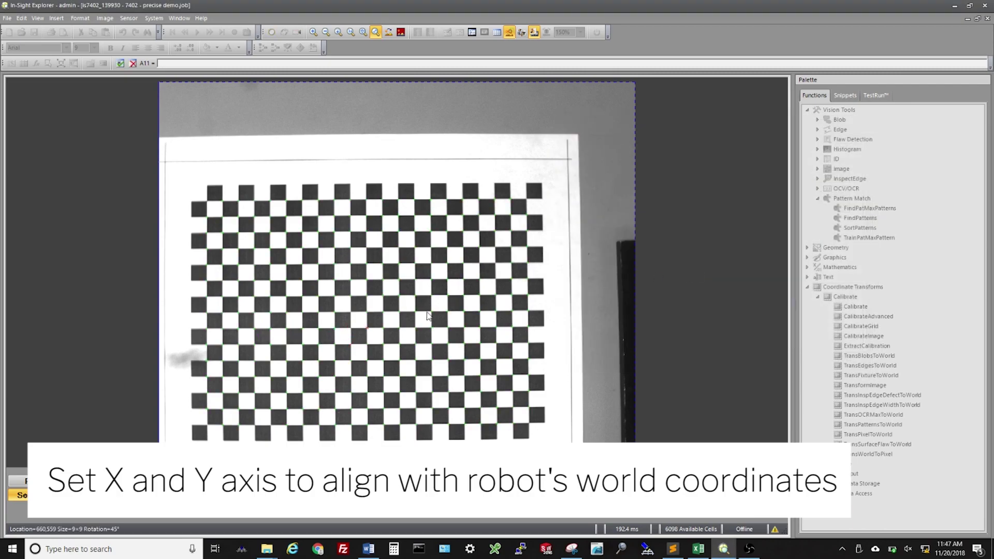
{"action": "left_click", "coordinate": [368, 330]}
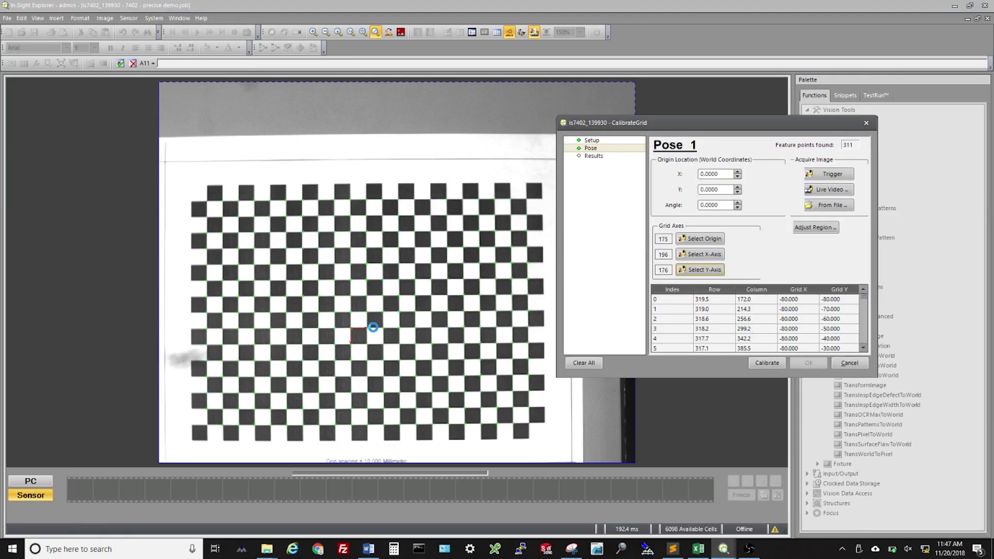
Calibrate, accept the 0.213-pixel error result, and place TransPixelToWorld in cell I4.
{"action": "left_click", "coordinate": [759, 363]}
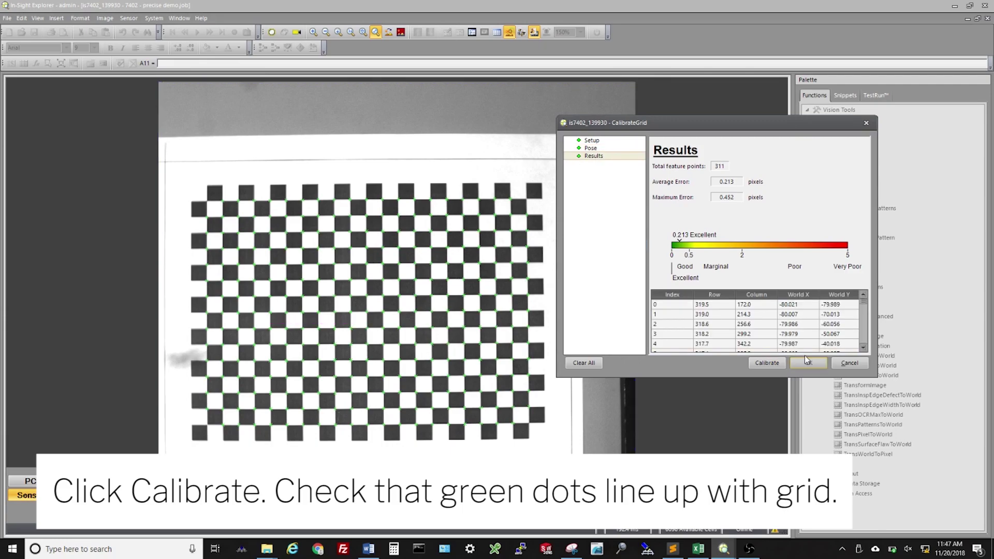
{"action": "left_click", "coordinate": [799, 366]}
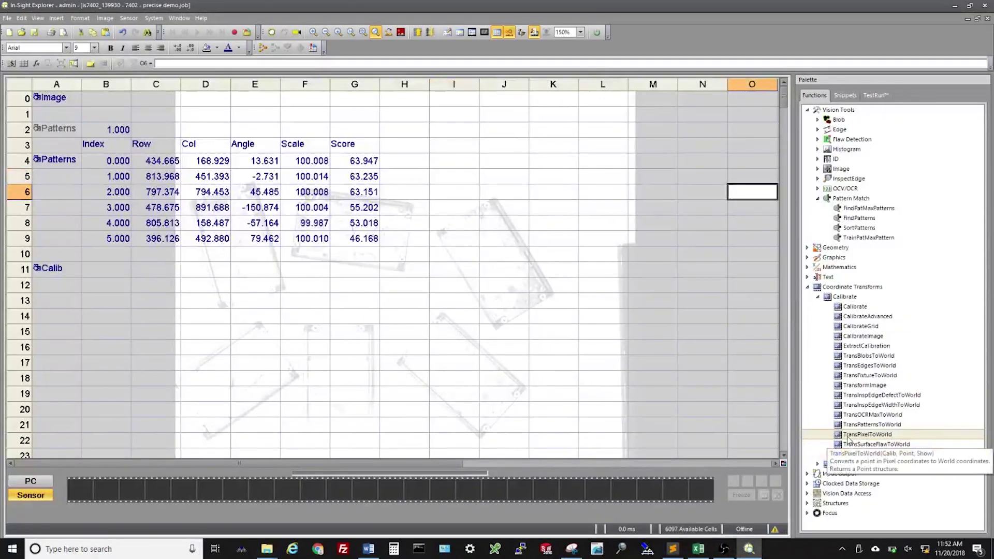
{"action": "left_click_drag", "start_coordinate": [867, 435], "coordinate": [446, 165]}
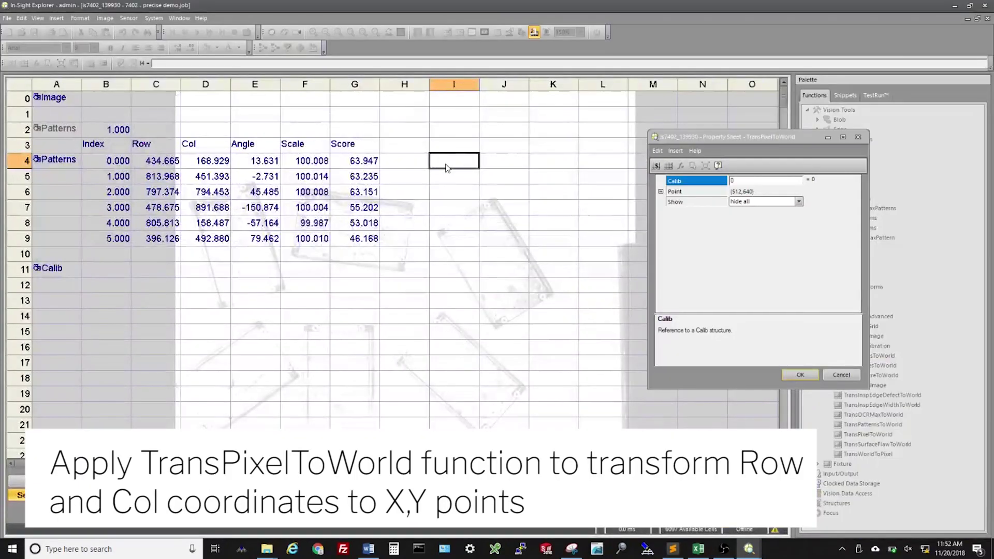
Set TransPixelToWorld's Calib to $A$11, Row to C4 and Column to D4.
{"action": "double_click", "coordinate": [677, 182]}
{"action": "left_click", "coordinate": [48, 268]}
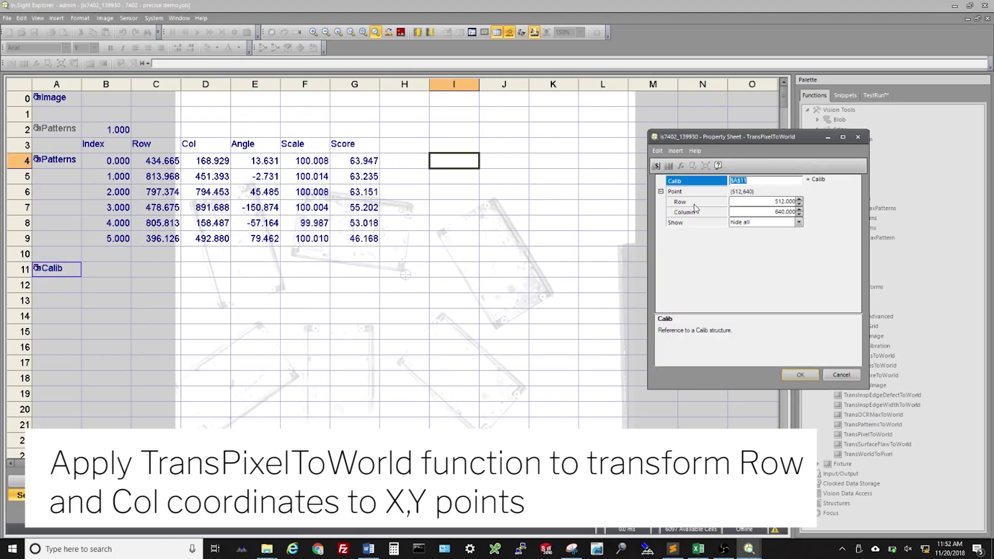
{"action": "left_click", "coordinate": [694, 204]}
{"action": "left_click", "coordinate": [666, 166]}
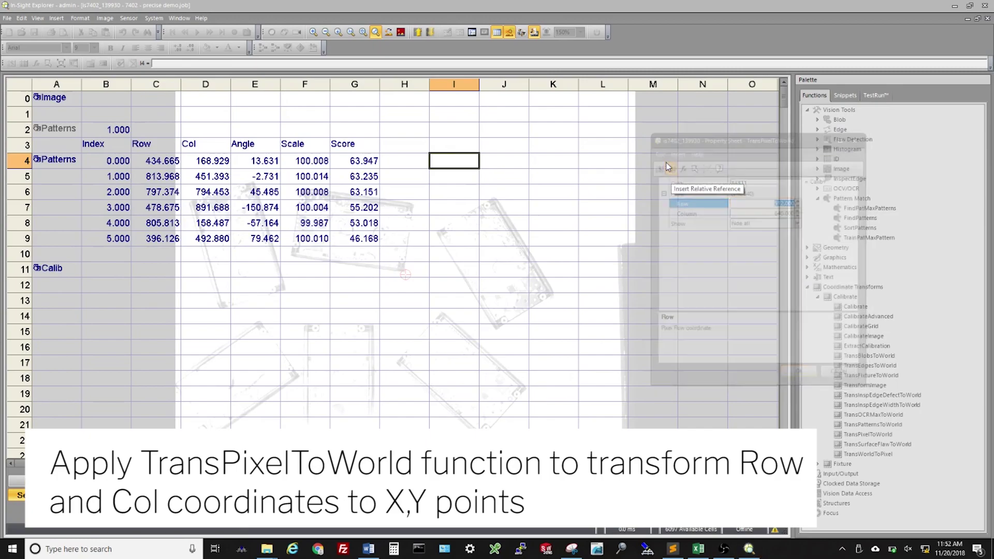
{"action": "left_click_drag", "start_coordinate": [176, 160], "coordinate": [226, 168]}
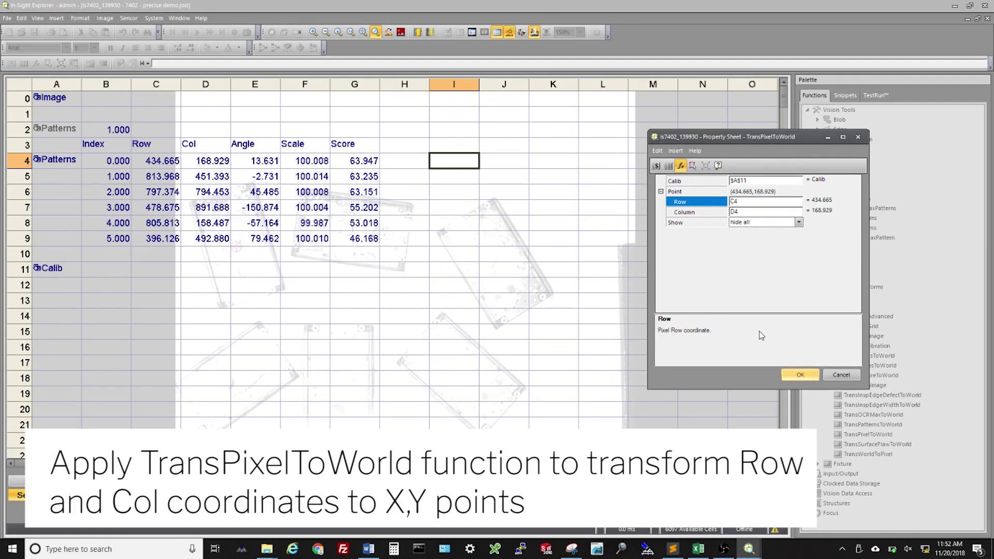
{"action": "key", "text": "Return"}
Copy the I4:K4 world point cells down into I5:K9.
{"action": "left_click_drag", "start_coordinate": [460, 163], "coordinate": [551, 161]}
{"action": "key", "text": "ctrl+c"}
{"action": "left_click_drag", "start_coordinate": [454, 176], "coordinate": [550, 248]}
{"action": "key", "text": "ctrl+v"}
{"action": "left_click", "coordinate": [603, 160]}
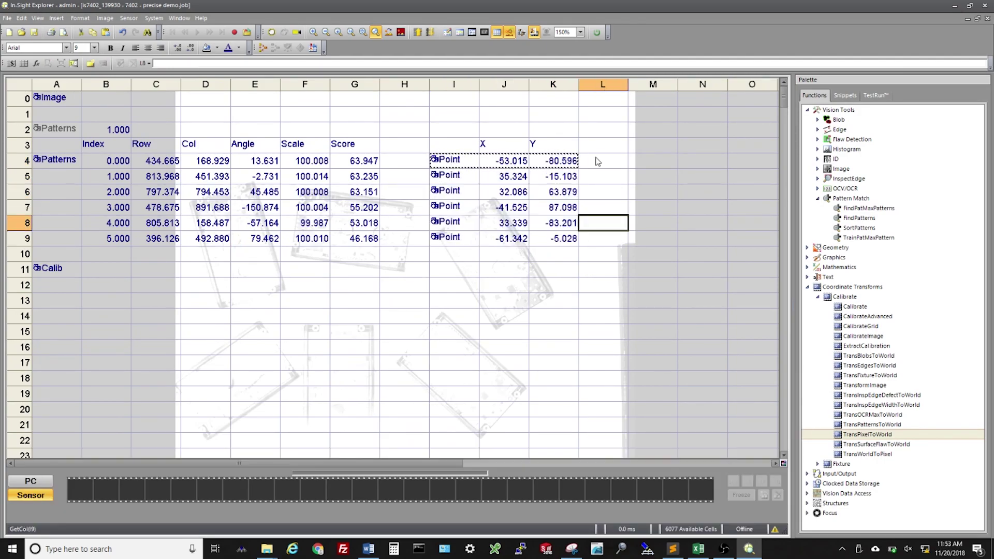
Enter =E4 in L4 and copy it into L5:L9 for each part's angle.
{"action": "type", "text": "="}
{"action": "left_click", "coordinate": [262, 161]}
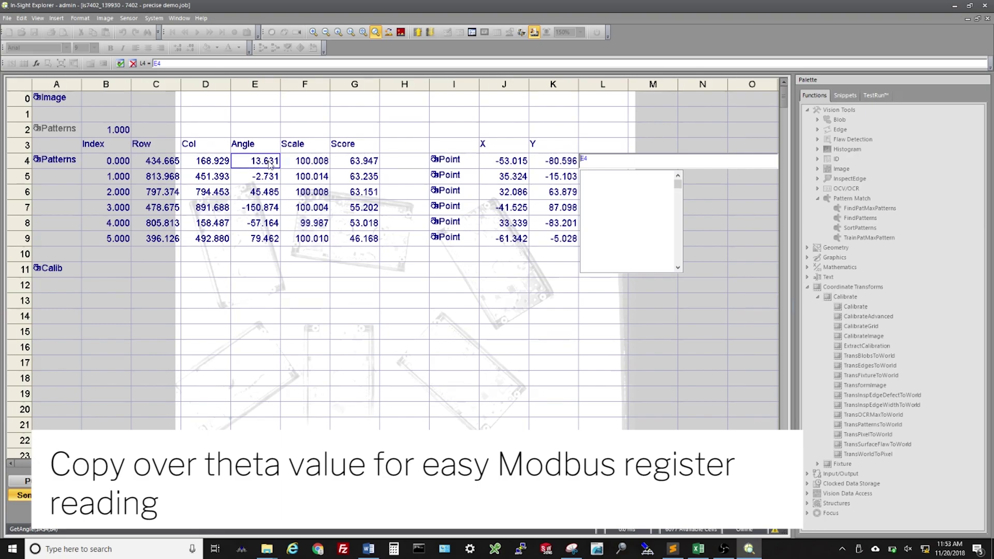
{"action": "key", "text": "Return"}
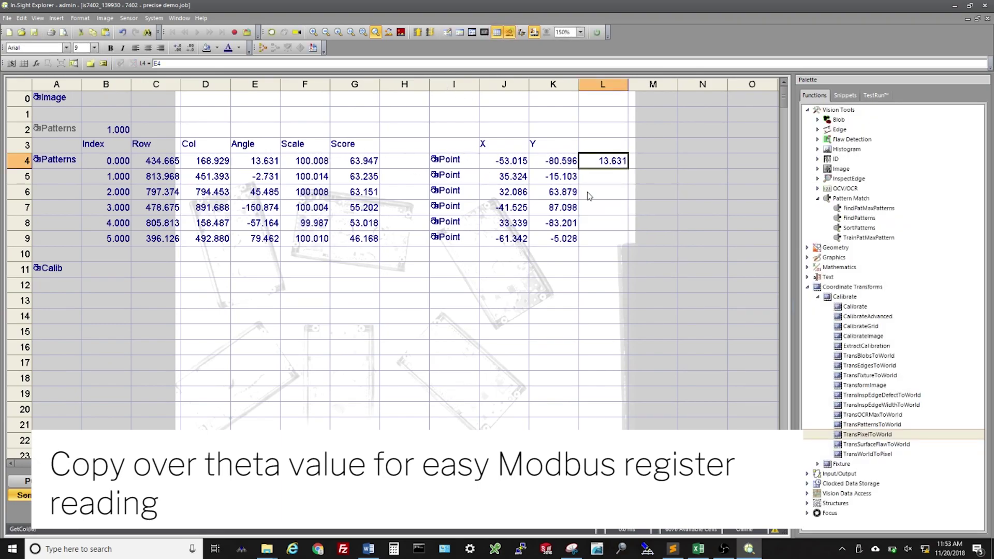
{"action": "right_click", "coordinate": [609, 161]}
{"action": "left_click", "coordinate": [622, 180]}
{"action": "left_click_drag", "start_coordinate": [604, 176], "coordinate": [603, 238]}
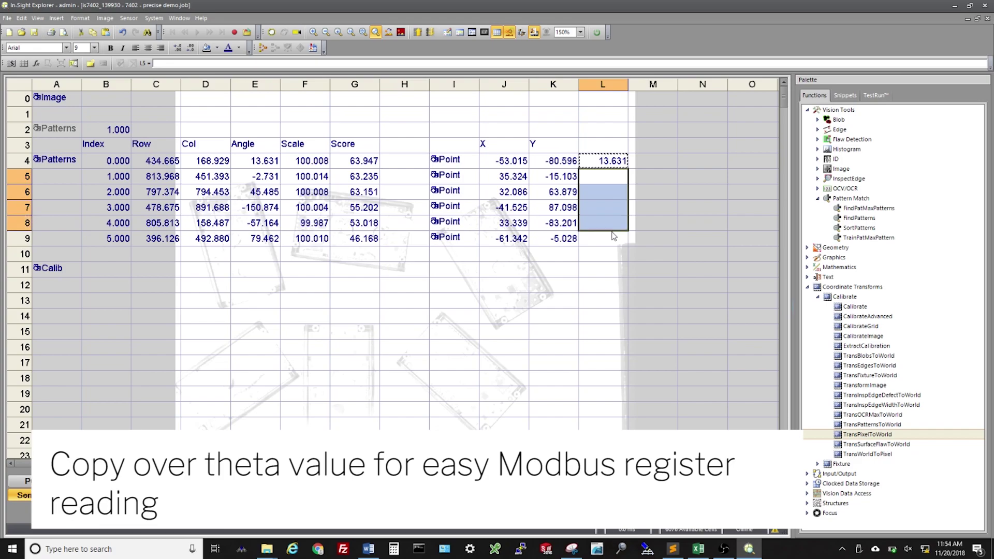
{"action": "right_click", "coordinate": [603, 224]}
{"action": "left_click", "coordinate": [623, 252]}
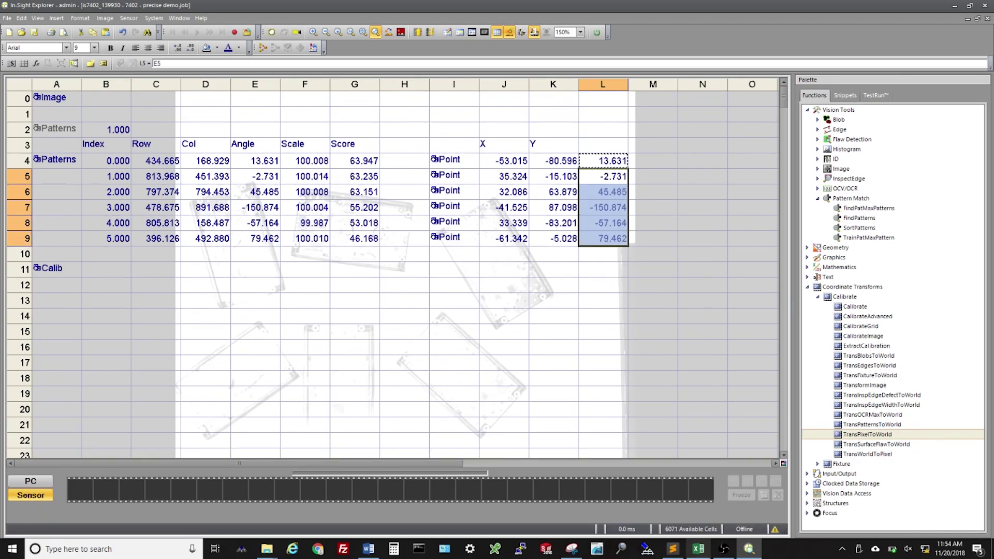
Label cell L3 with the heading 'Theta'.
{"action": "double_click", "coordinate": [599, 146]}
{"action": "type", "text": "Theta"}
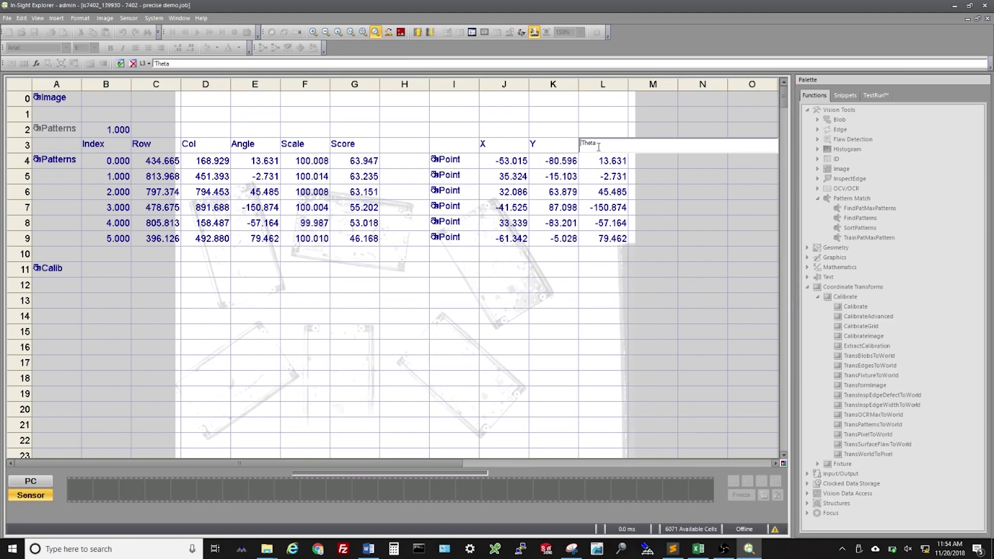
{"action": "key", "text": "Return"}
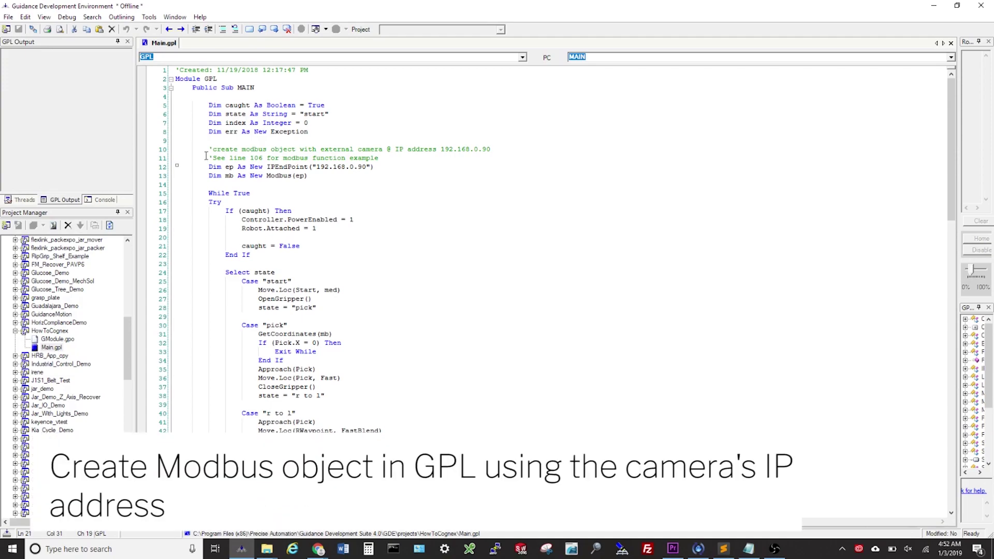
{"action": "left_click_drag", "start_coordinate": [208, 149], "coordinate": [321, 175]}
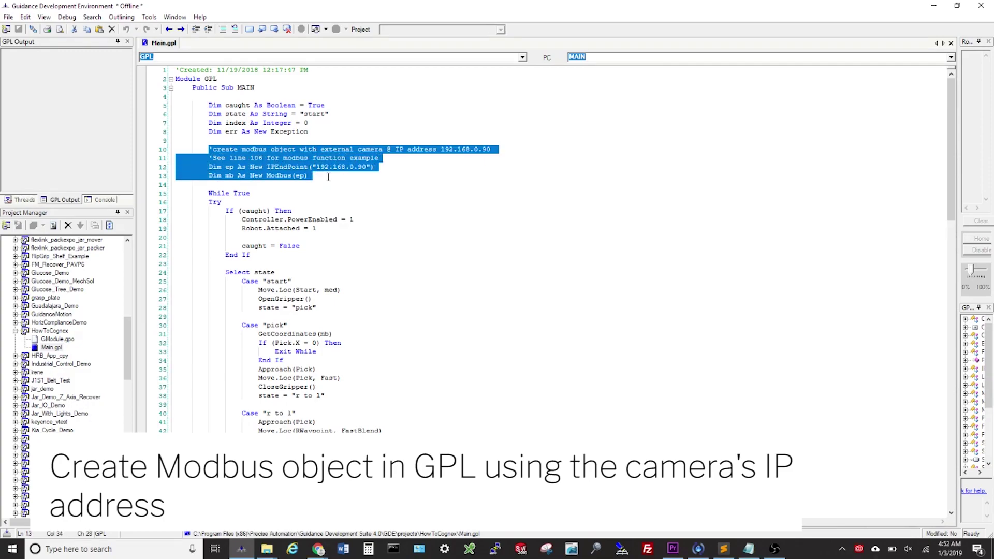
{"action": "left_click", "coordinate": [329, 178]}
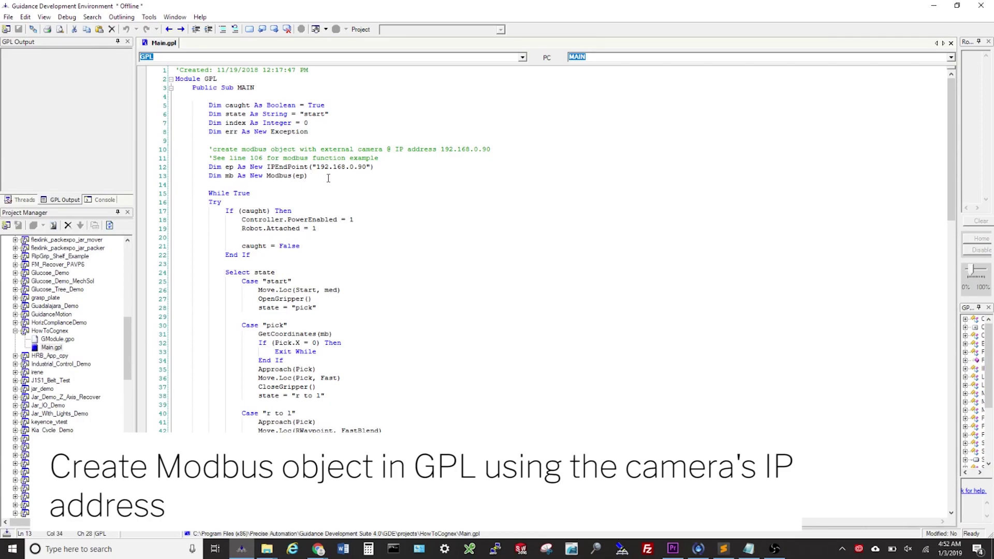
{"action": "scroll", "coordinate": [328, 178], "scroll_direction": "down", "scroll_amount": 13}
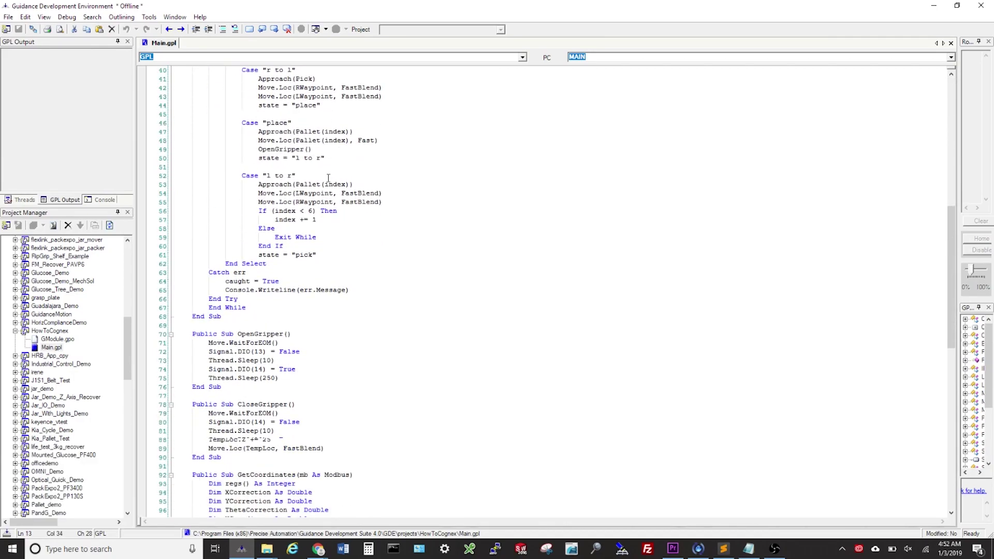
{"action": "scroll", "coordinate": [329, 178], "scroll_direction": "down", "scroll_amount": 18}
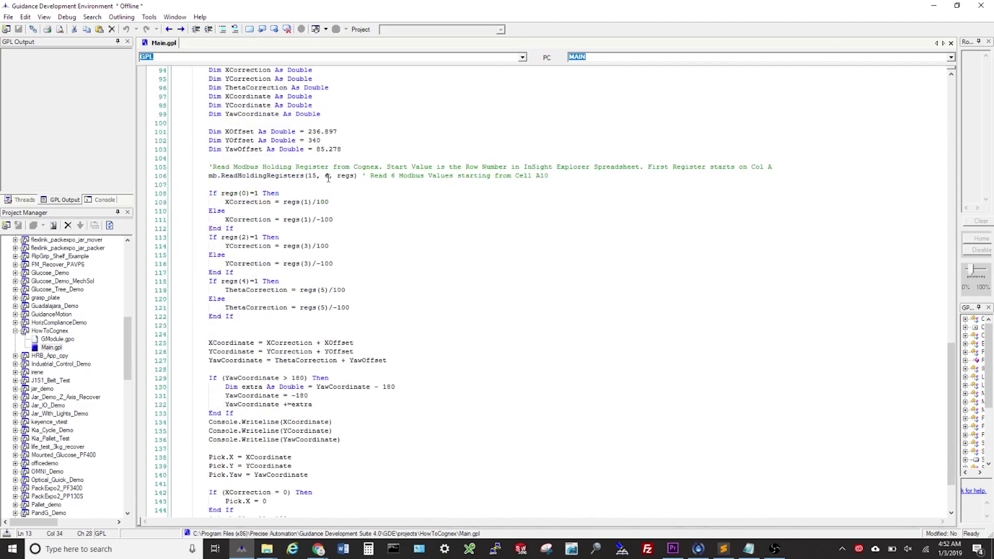
{"action": "scroll", "coordinate": [328, 178], "scroll_direction": "up", "scroll_amount": 2}
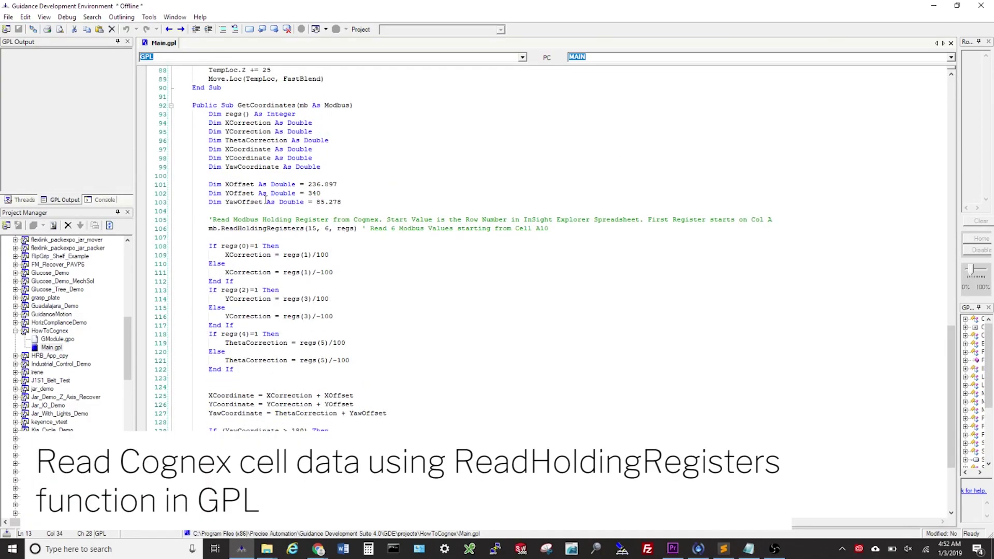
{"action": "left_click_drag", "start_coordinate": [208, 229], "coordinate": [550, 230]}
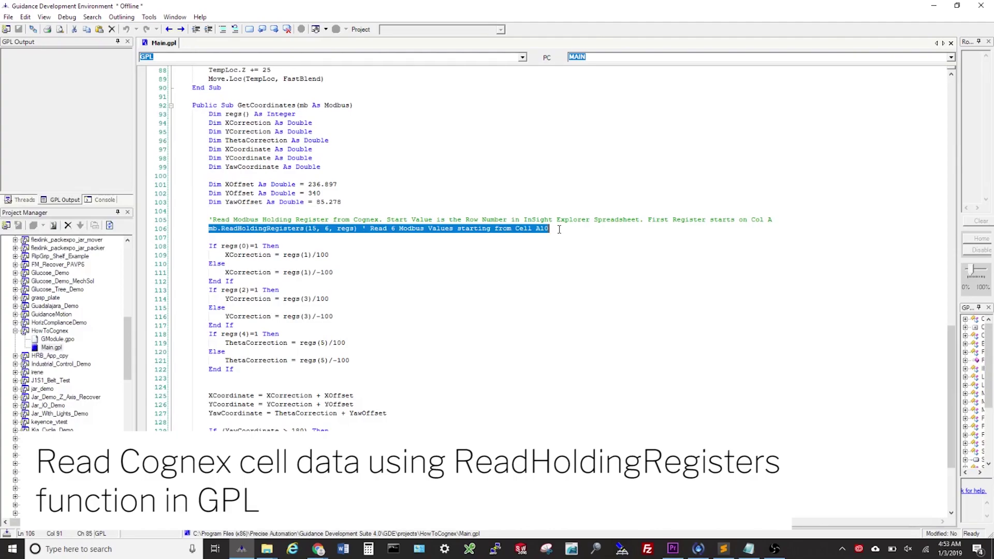
{"action": "left_click", "coordinate": [559, 229]}
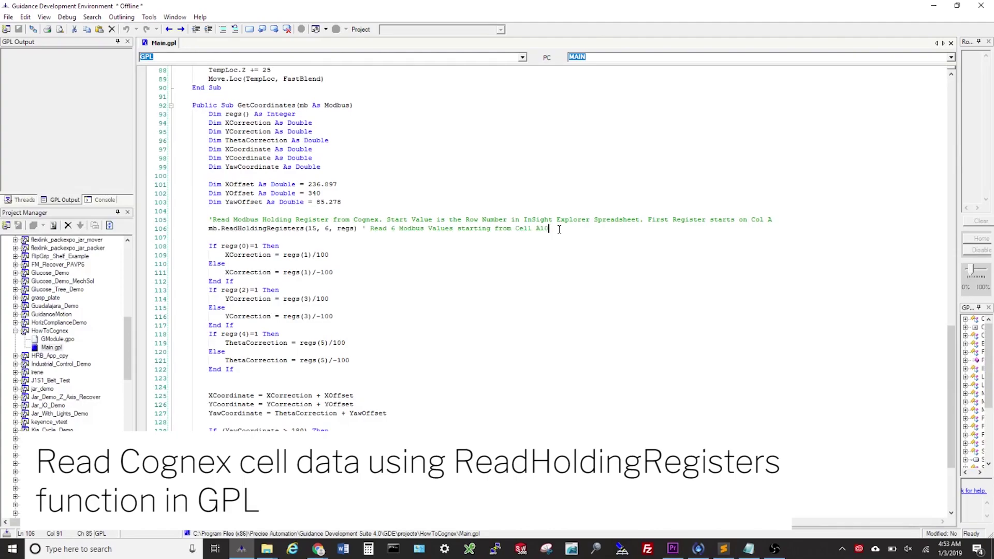